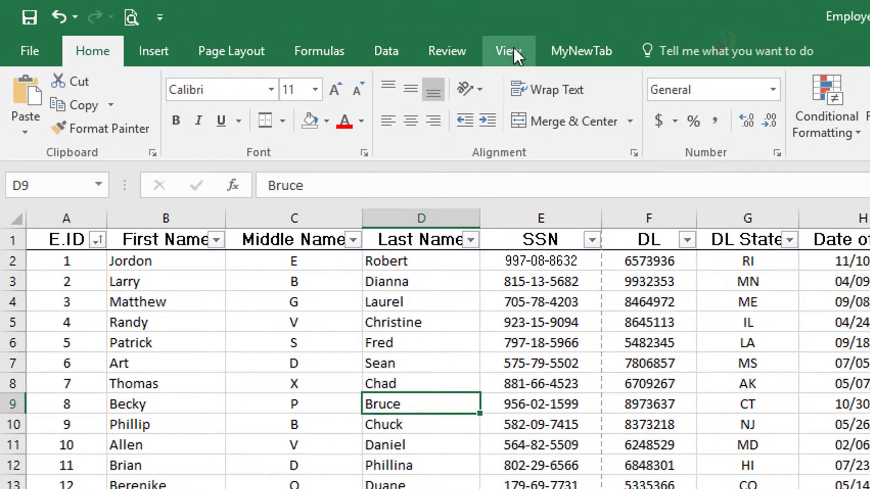
Switch the worksheet to Page Layout view and clear the existing contents of the page header
click(514, 53)
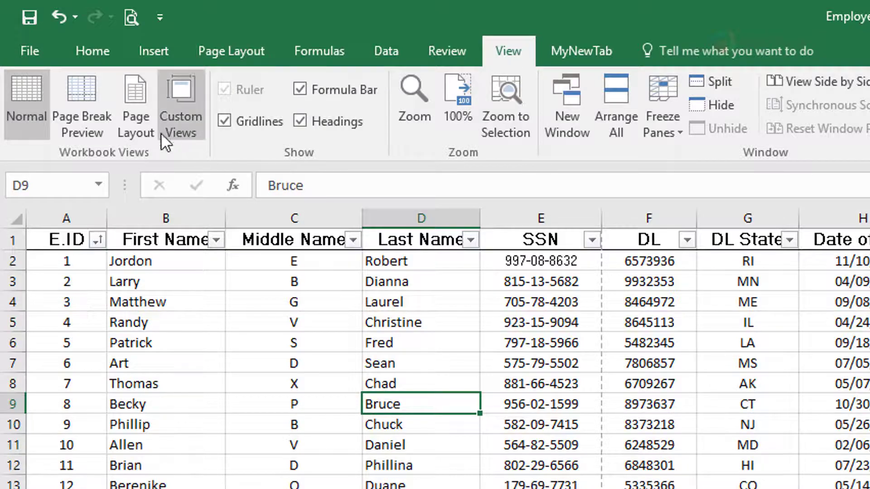
click(140, 114)
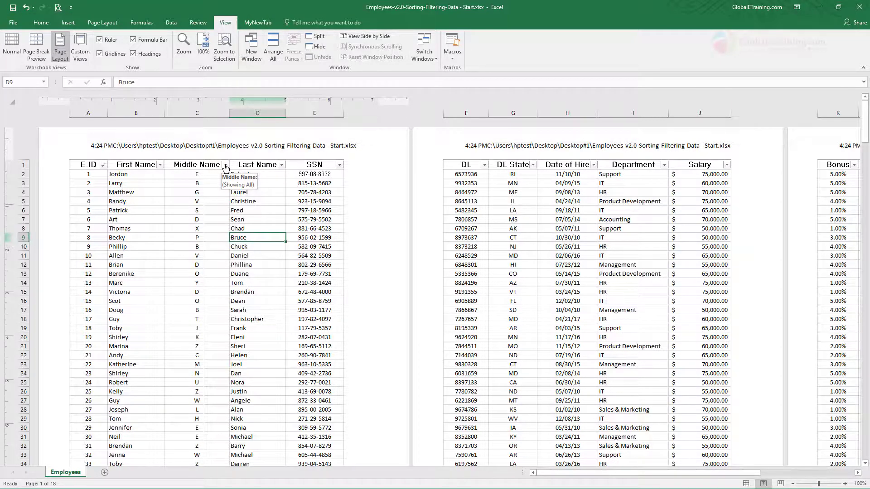
click(230, 148)
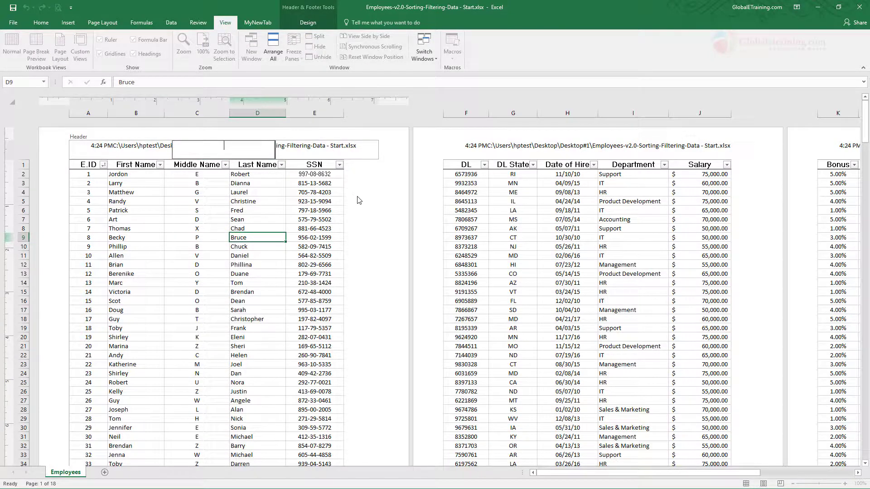
click(375, 211)
Delete the page-number text from the footer of the first page
scroll(316, 305, down, 5)
scroll(328, 354, down, 2)
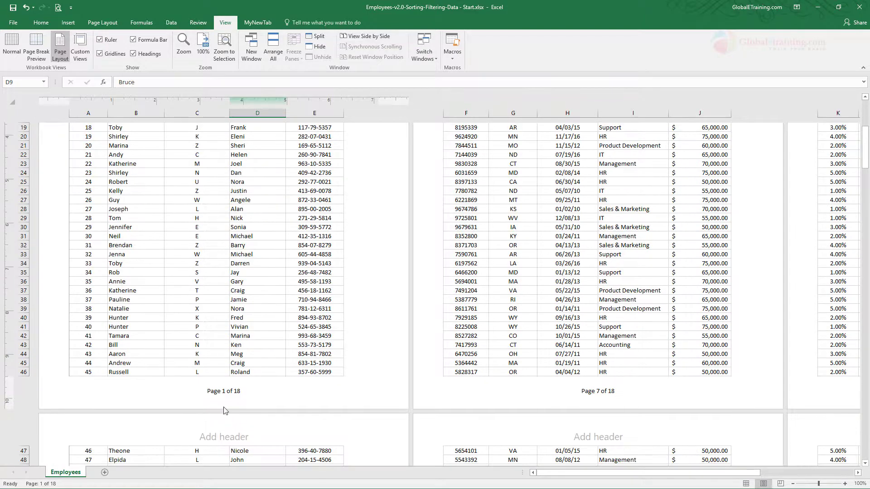
click(224, 390)
key(Delete)
click(410, 307)
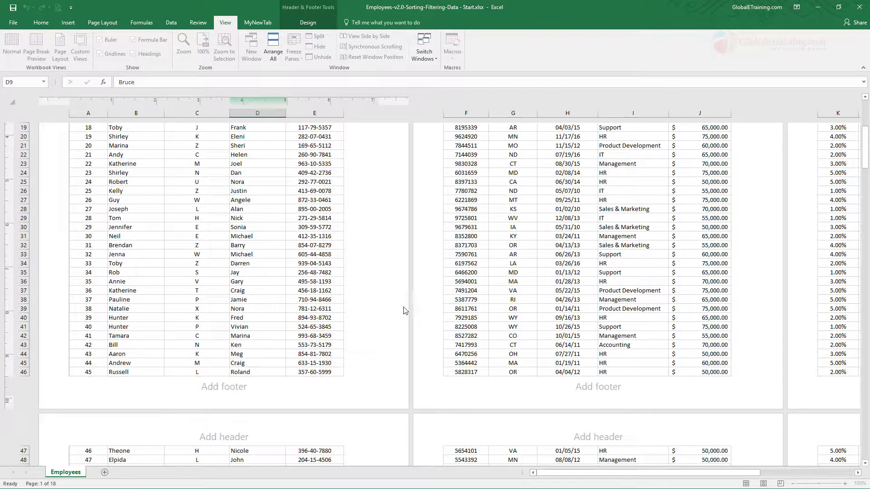
Insert the Page Number element into the centre section of the header
scroll(383, 310, up, 7)
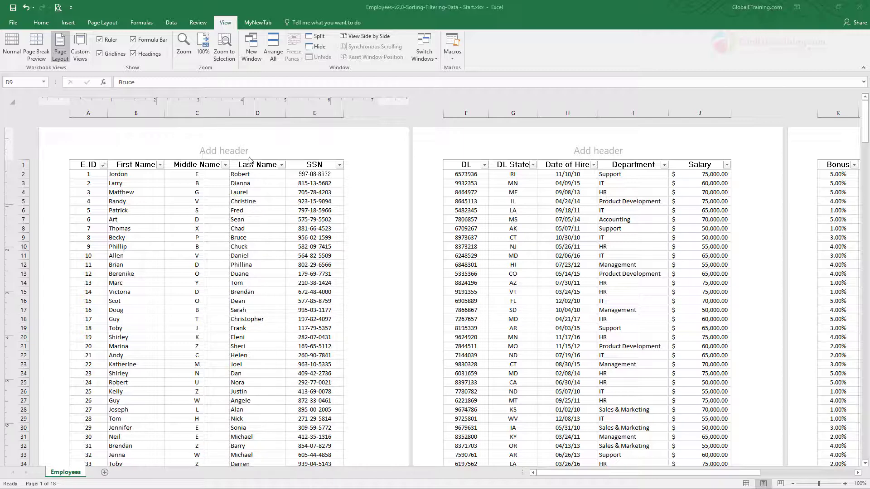
click(224, 152)
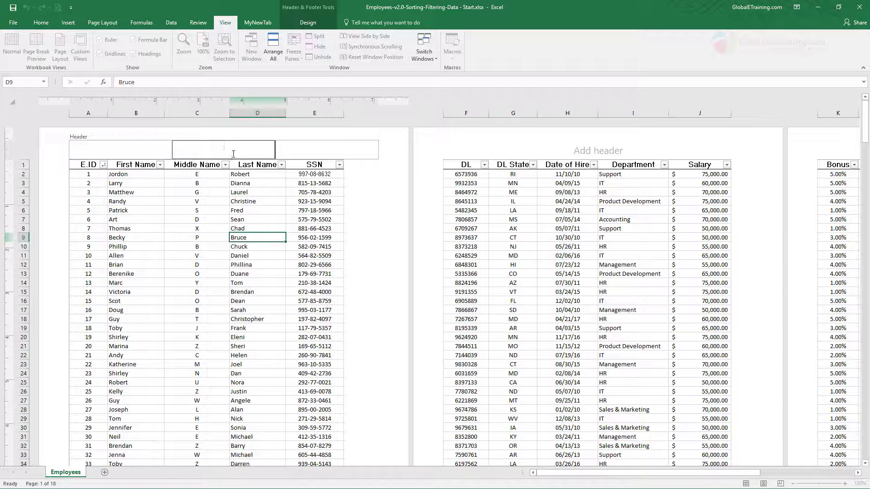
click(312, 26)
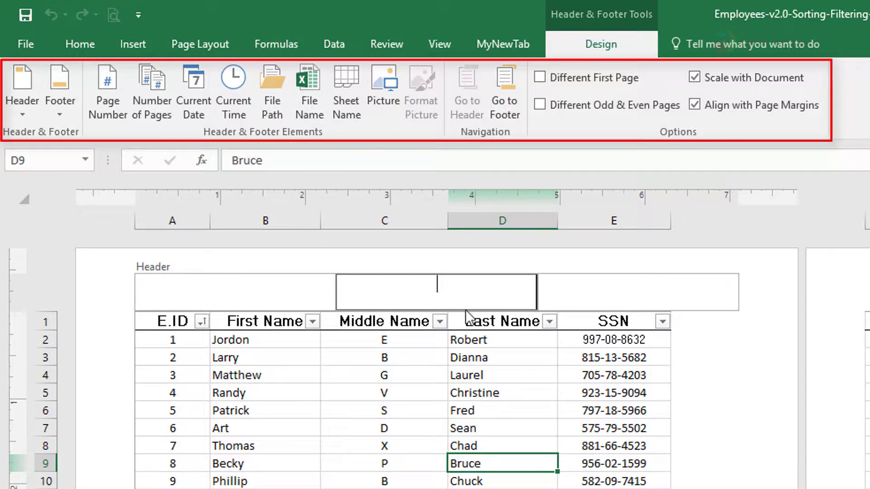
click(121, 114)
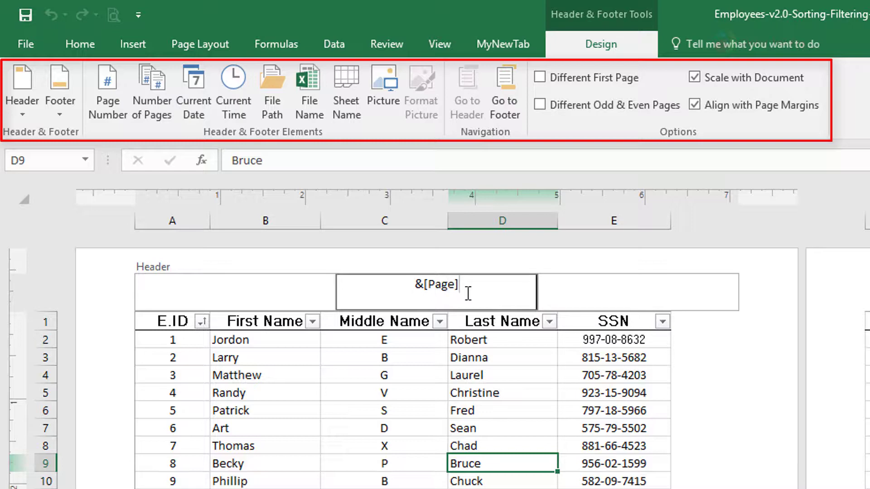
key(Escape)
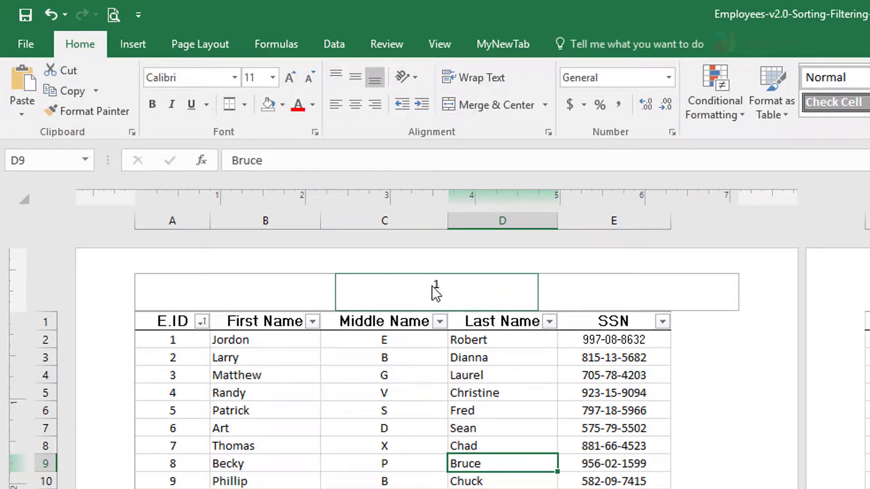
Replace the page number code in the centre header section with the File Name element
click(489, 288)
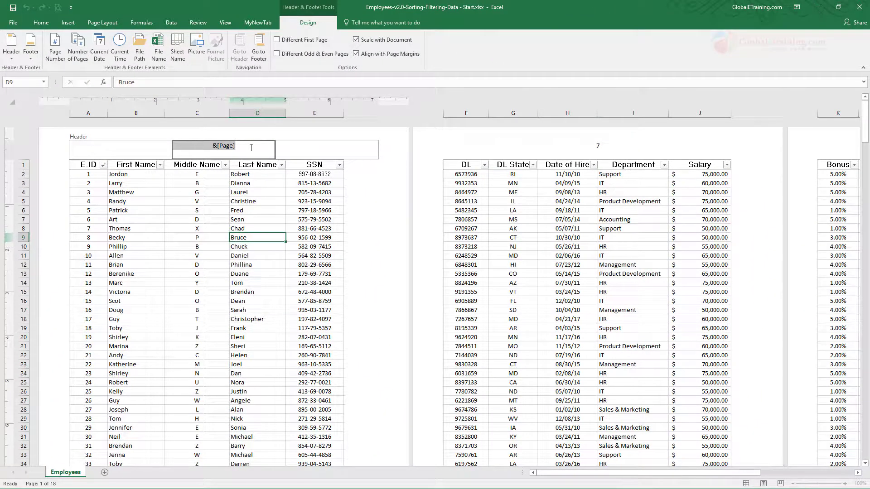
key(Delete)
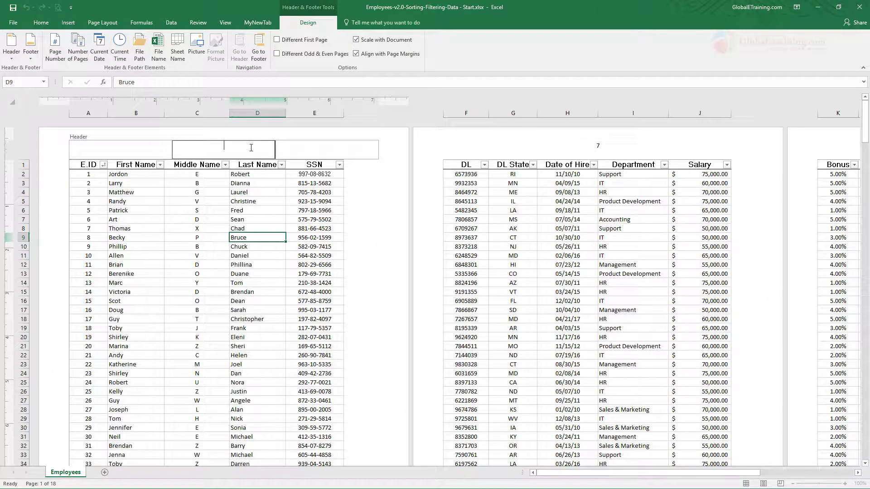
click(159, 49)
click(389, 247)
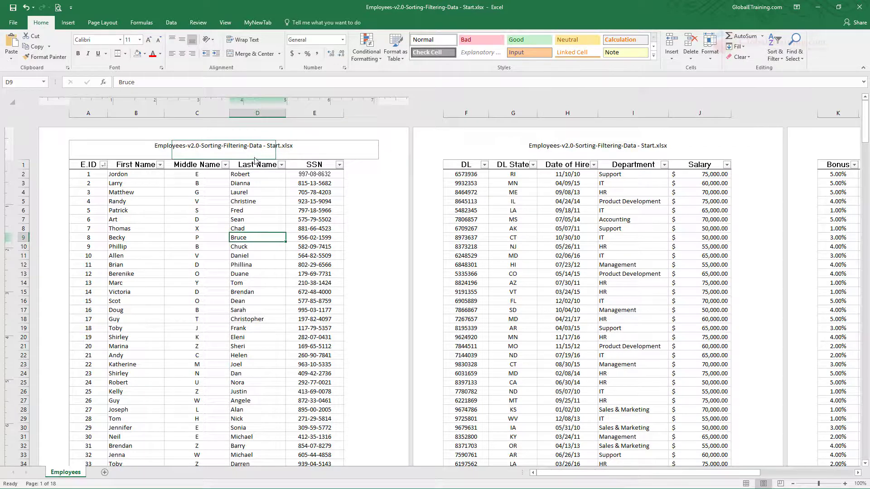
Add a footer to the page using the preset "Page 1 of ?" format
scroll(336, 216, down, 7)
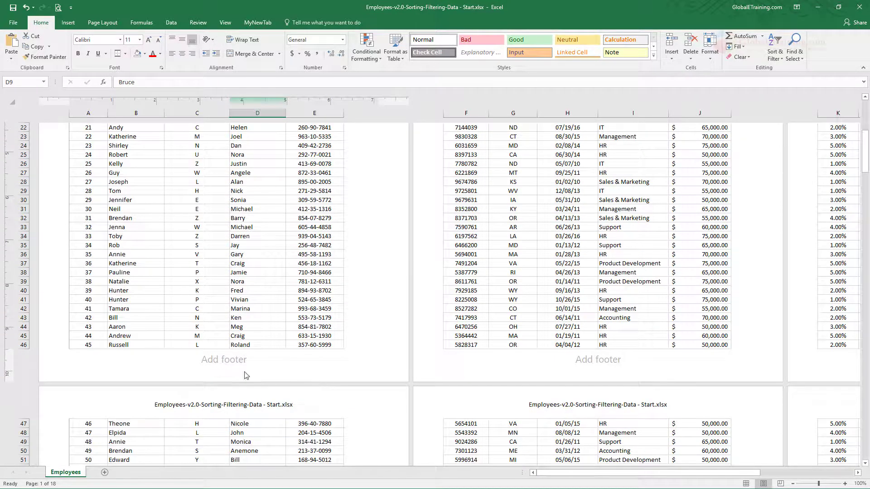
click(234, 360)
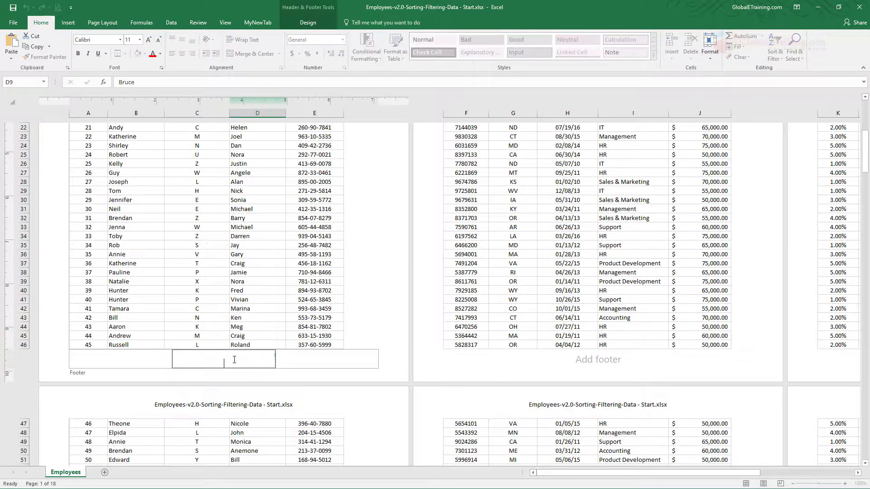
click(305, 25)
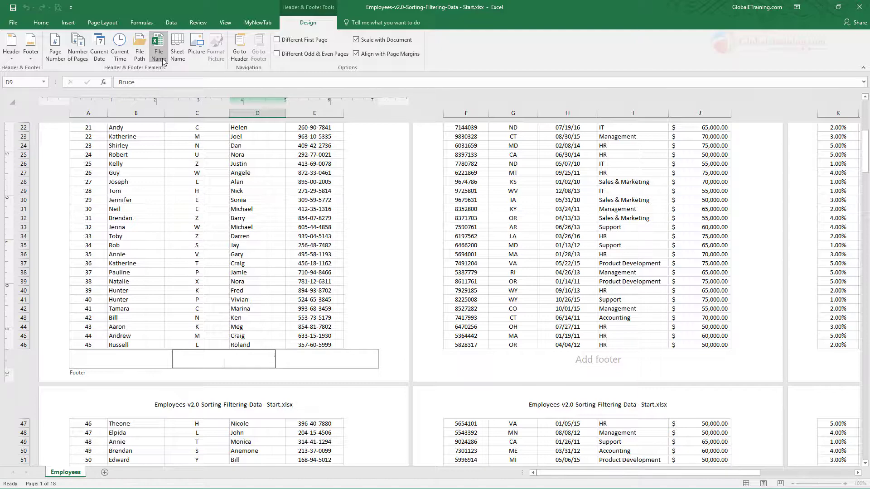
click(32, 58)
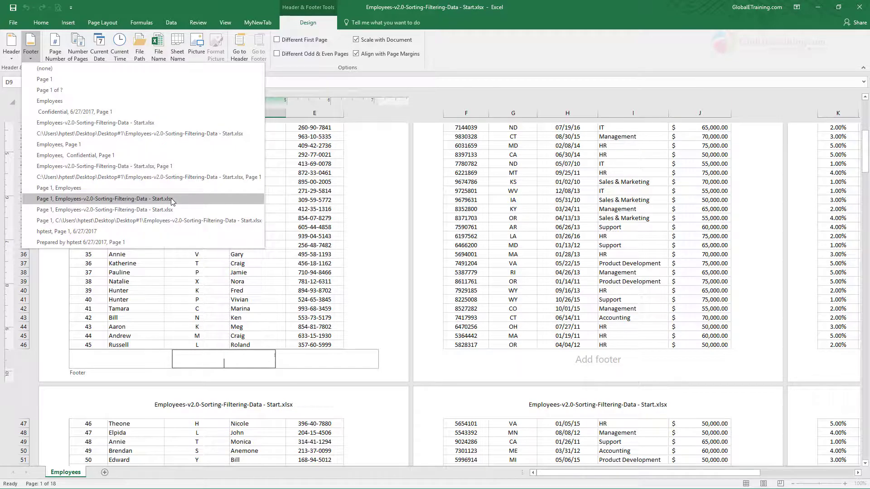
click(74, 91)
click(389, 259)
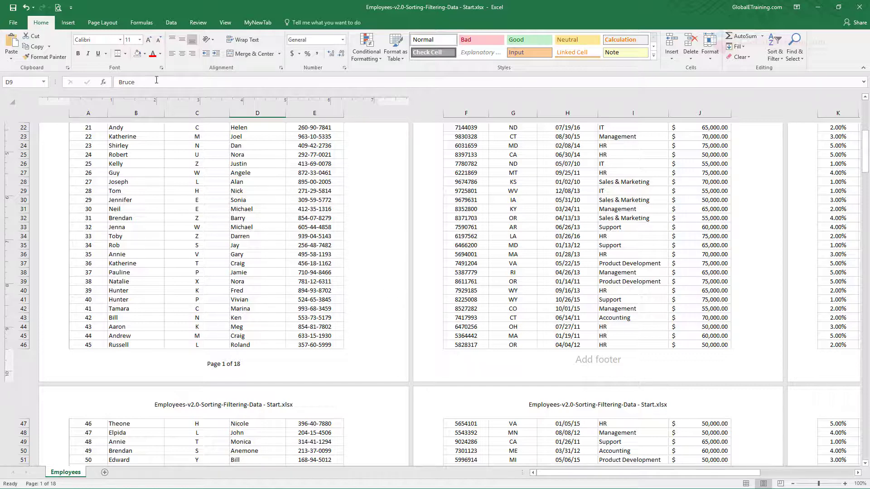
Set the worksheet's page margins to the Narrow preset
click(102, 26)
click(68, 23)
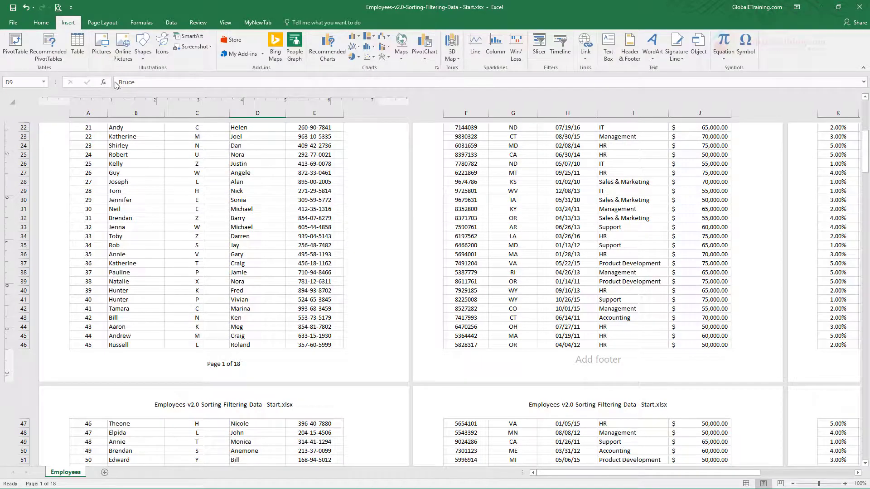
click(104, 25)
click(72, 59)
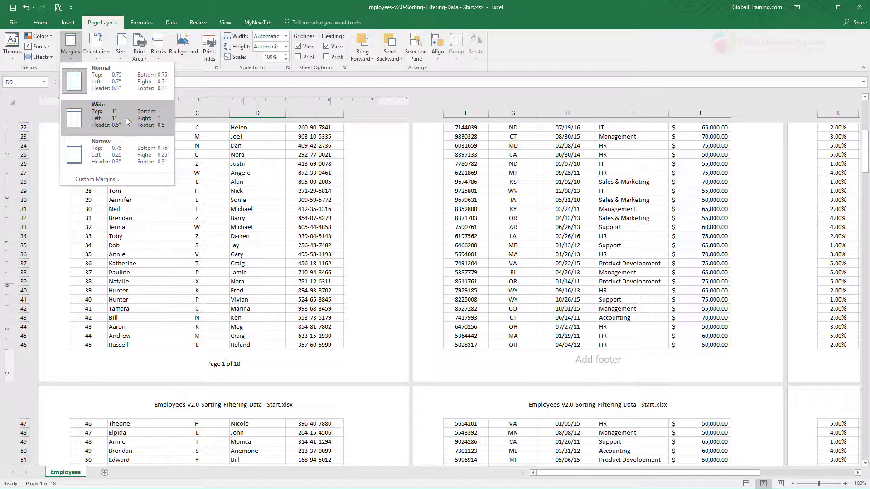
click(119, 156)
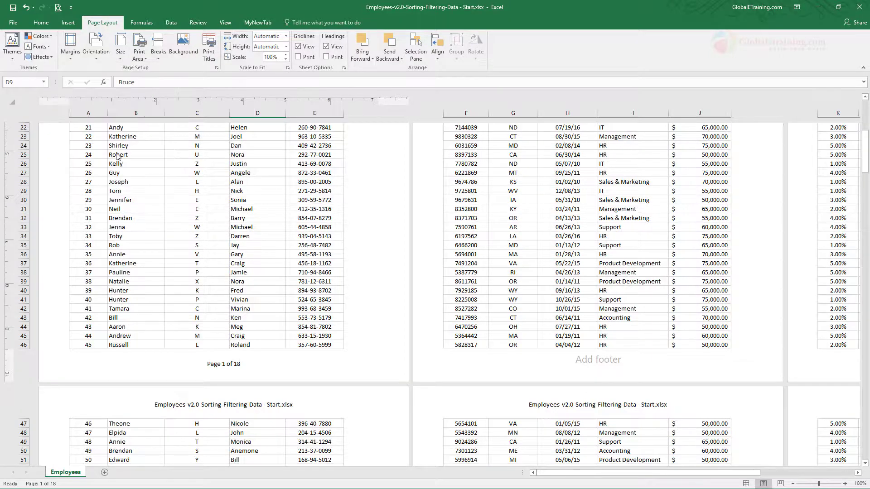
Change the worksheet's page orientation to Landscape
scroll(355, 231, up, 5)
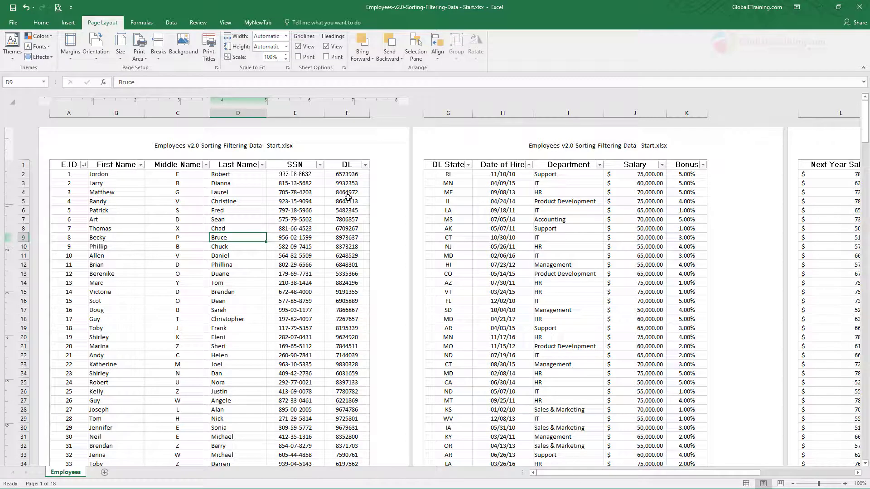
click(96, 47)
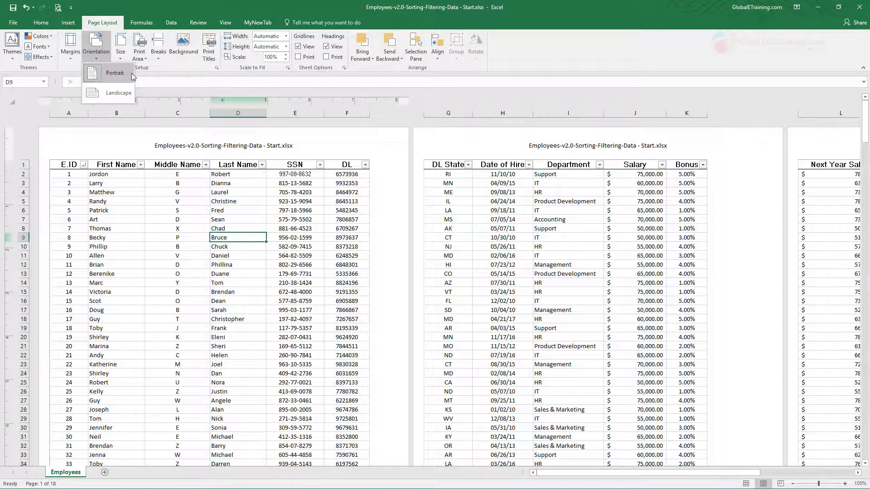
click(116, 93)
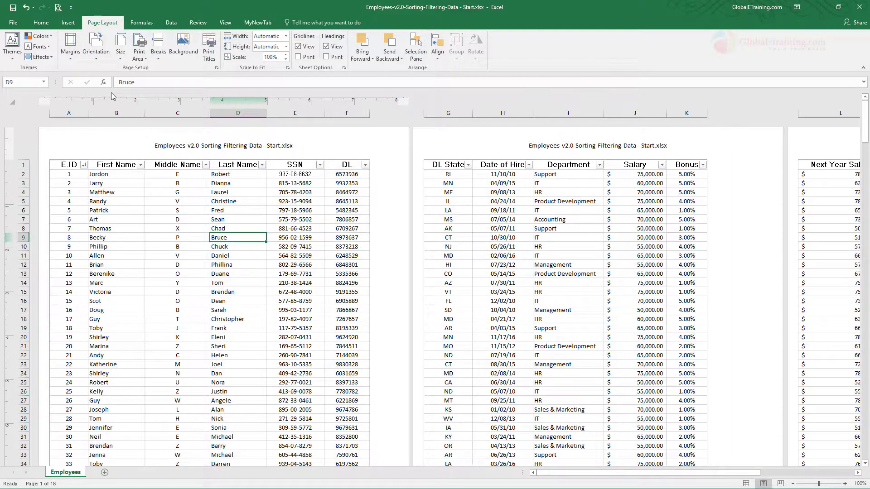
Set the worksheet's paper size to Executive, 7.25" x 10.5"
scroll(423, 212, down, 1)
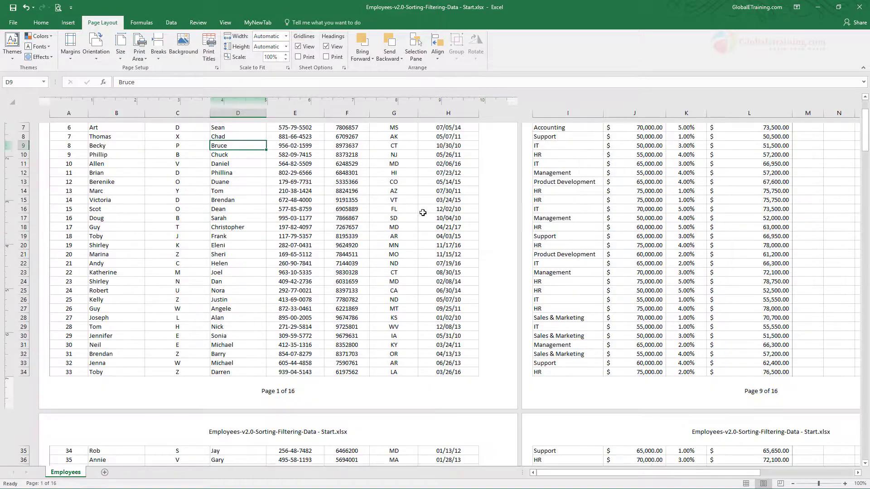
ctrl+scroll(423, 213, down, 1)
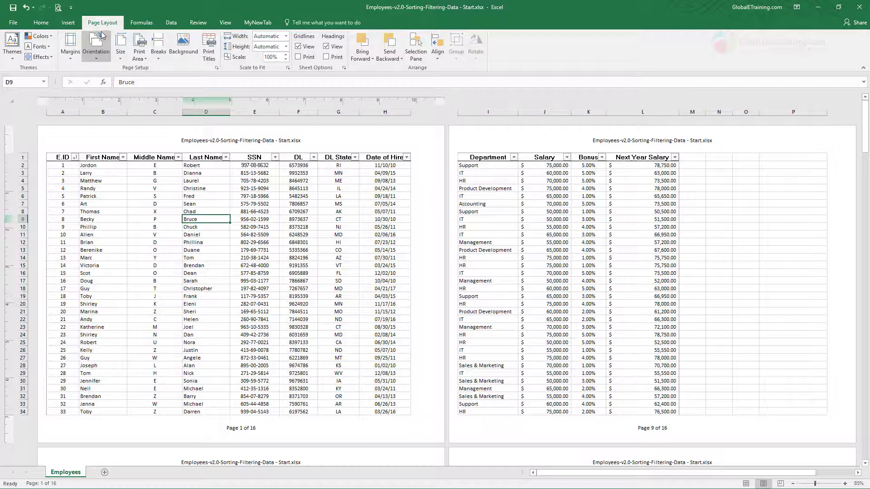
click(118, 58)
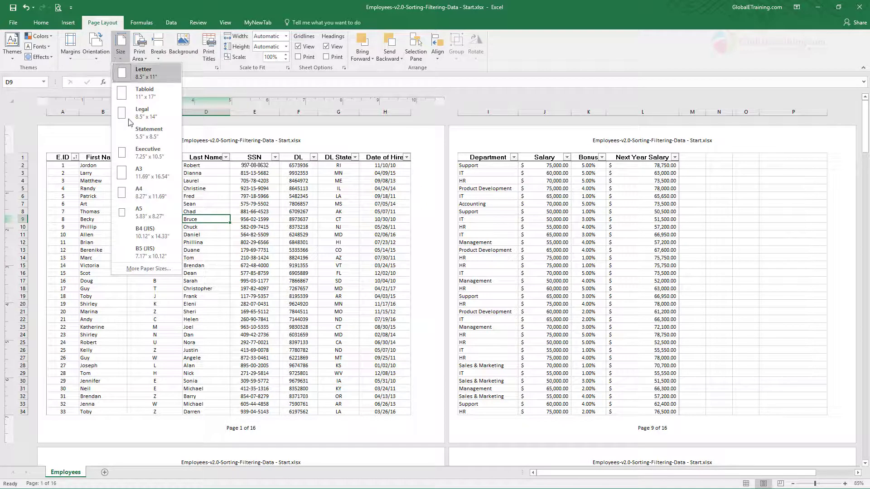
click(155, 156)
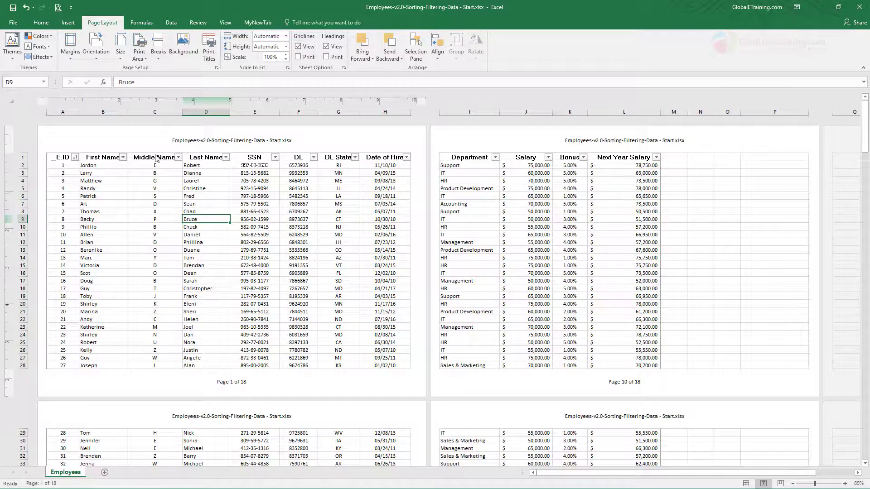